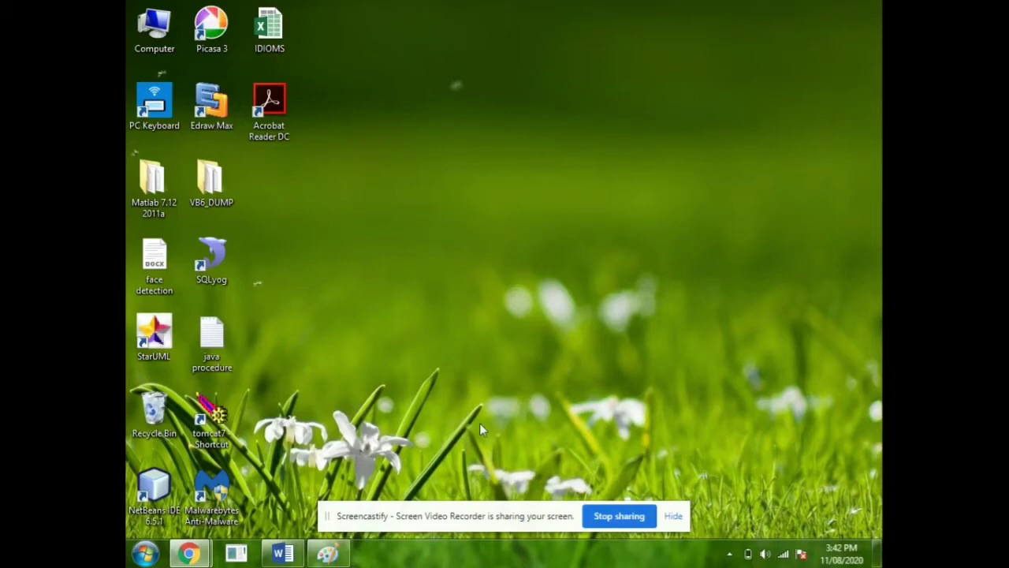
# Bring the open Document1 window in Word back onto the screen
pyautogui.moveTo(288, 554)
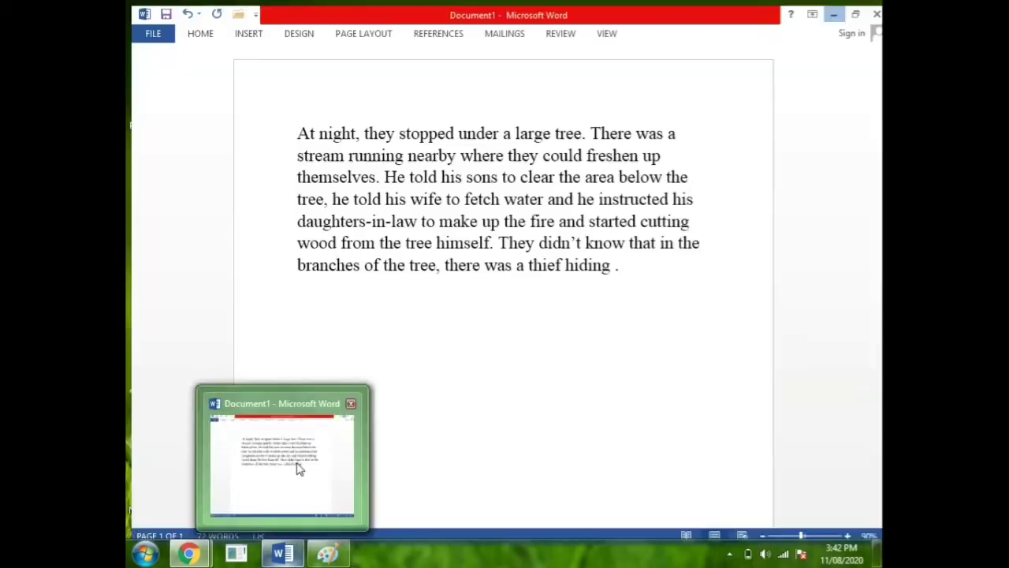
pyautogui.click(296, 465)
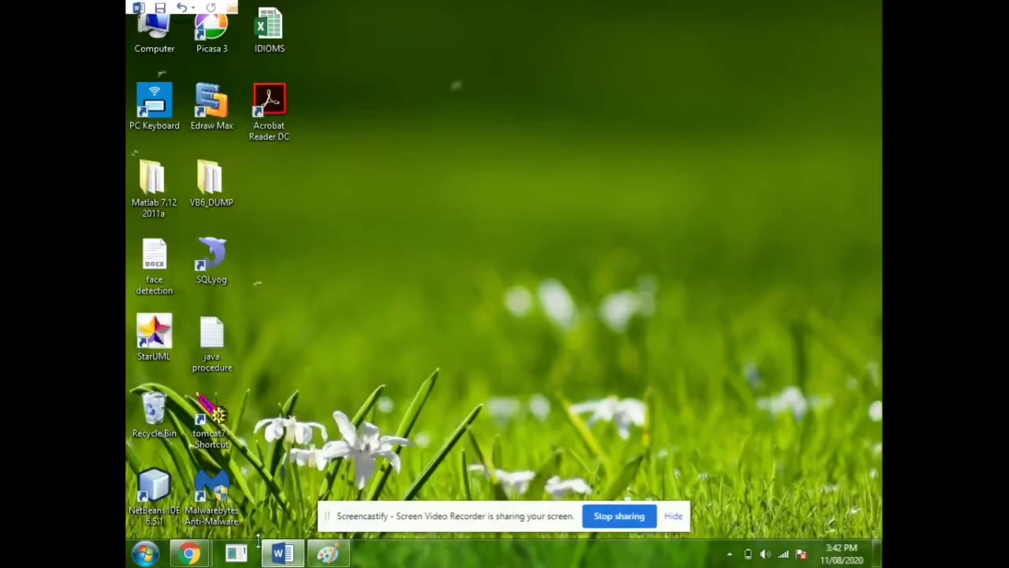
pyautogui.click(283, 555)
pyautogui.click(284, 554)
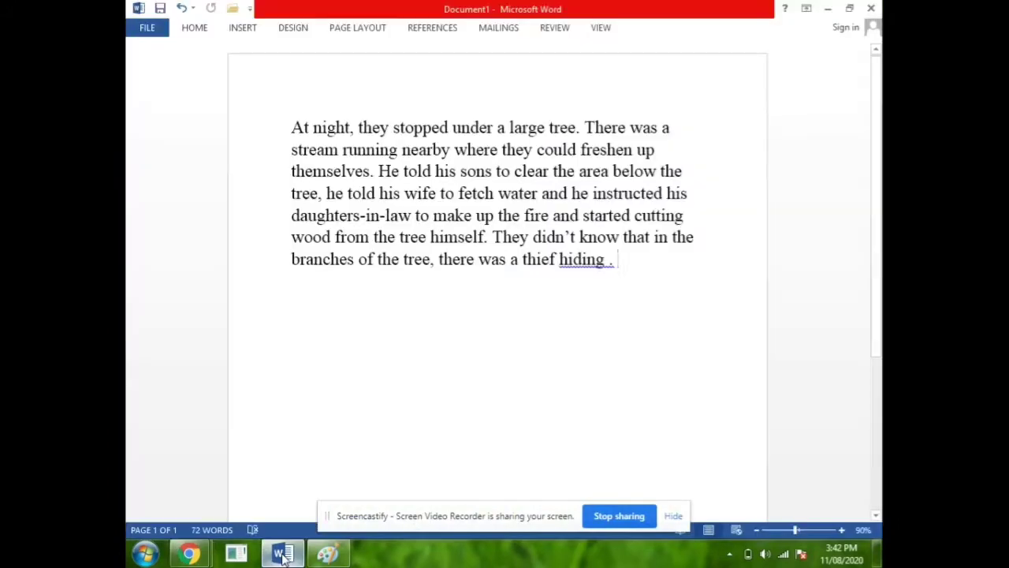
# Save the document to the Desktop as a Word Document named "my file"
pyautogui.click(147, 28)
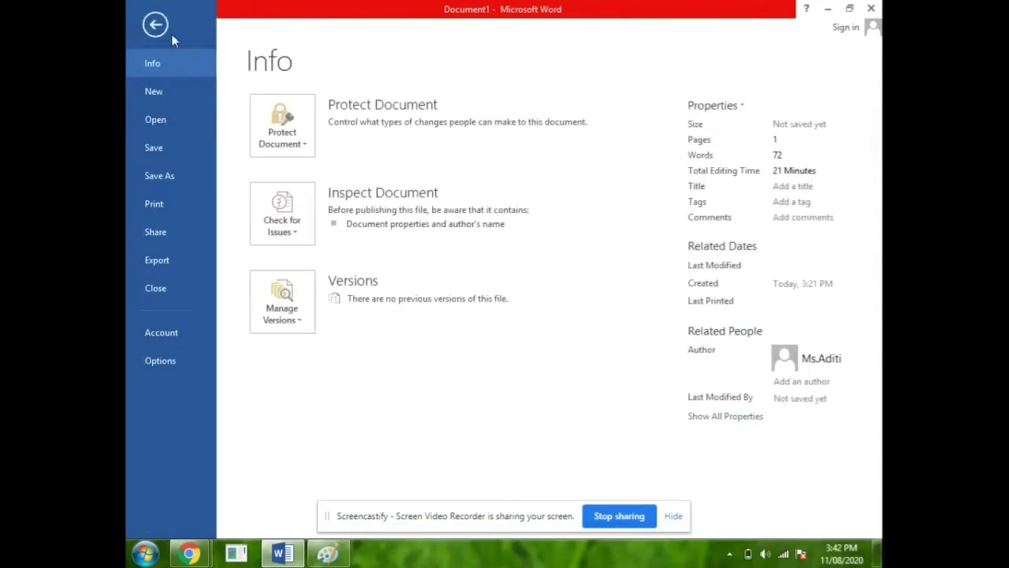
pyautogui.click(171, 175)
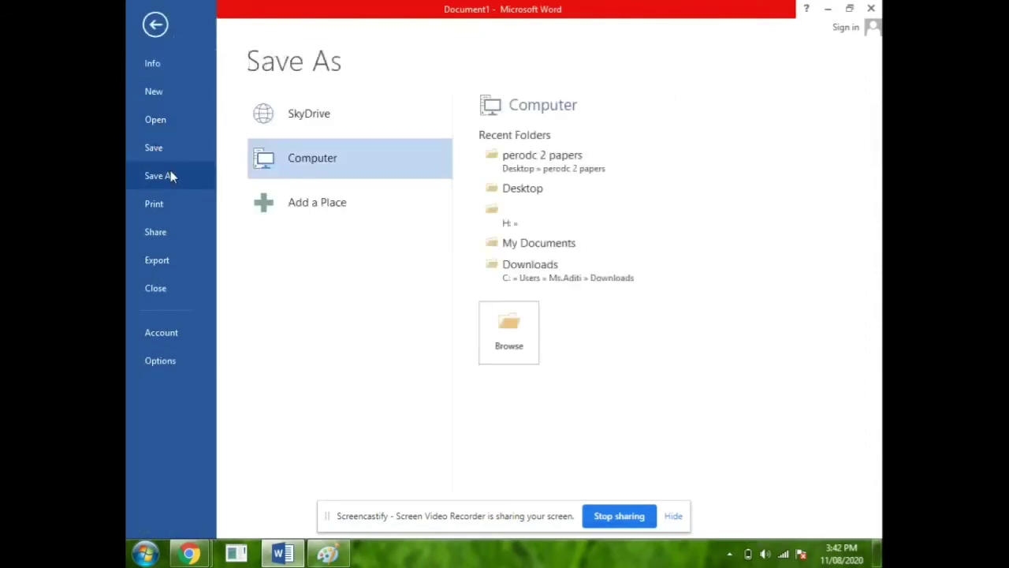
pyautogui.doubleClick(323, 163)
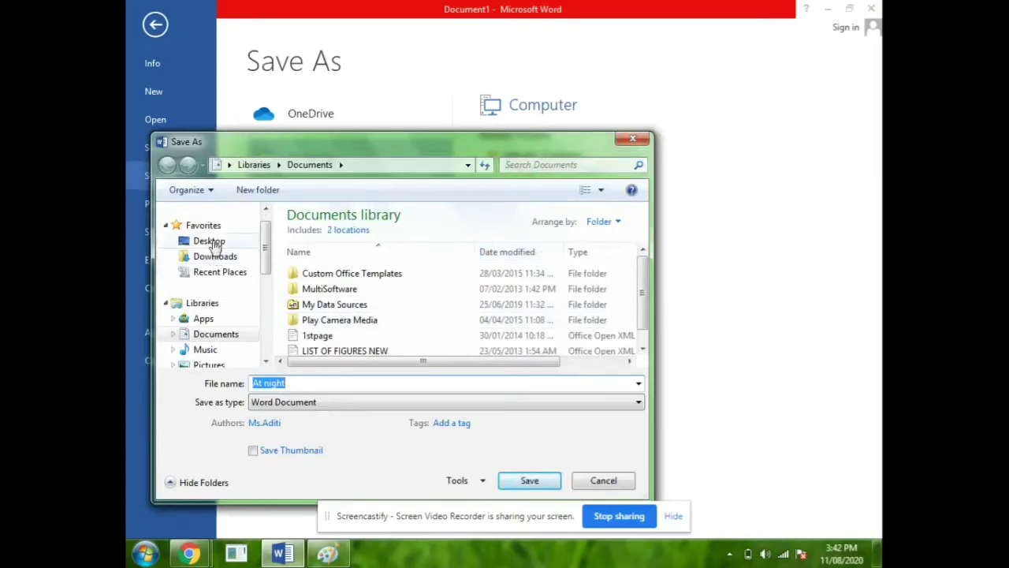
pyautogui.click(210, 242)
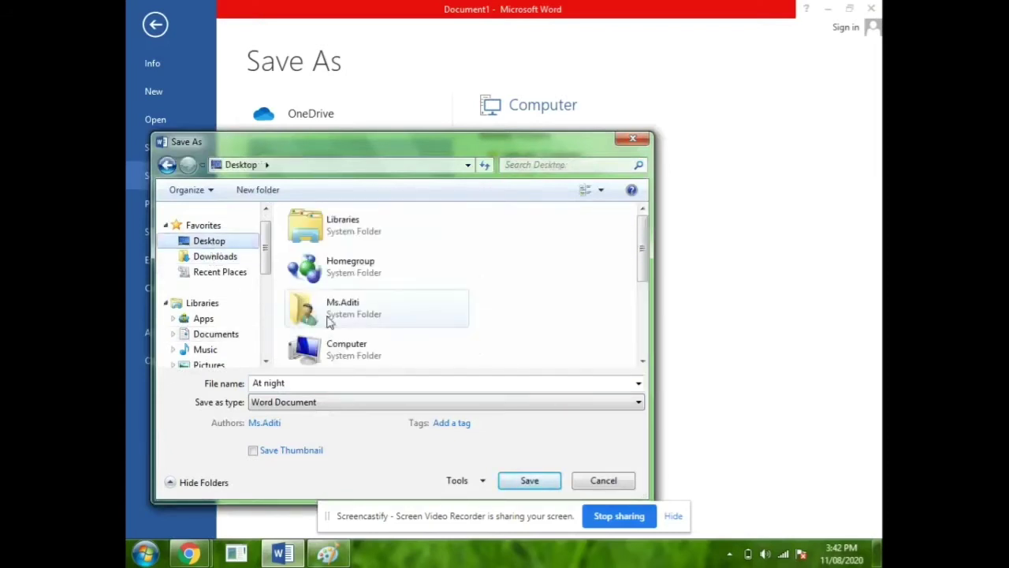
pyautogui.click(308, 387)
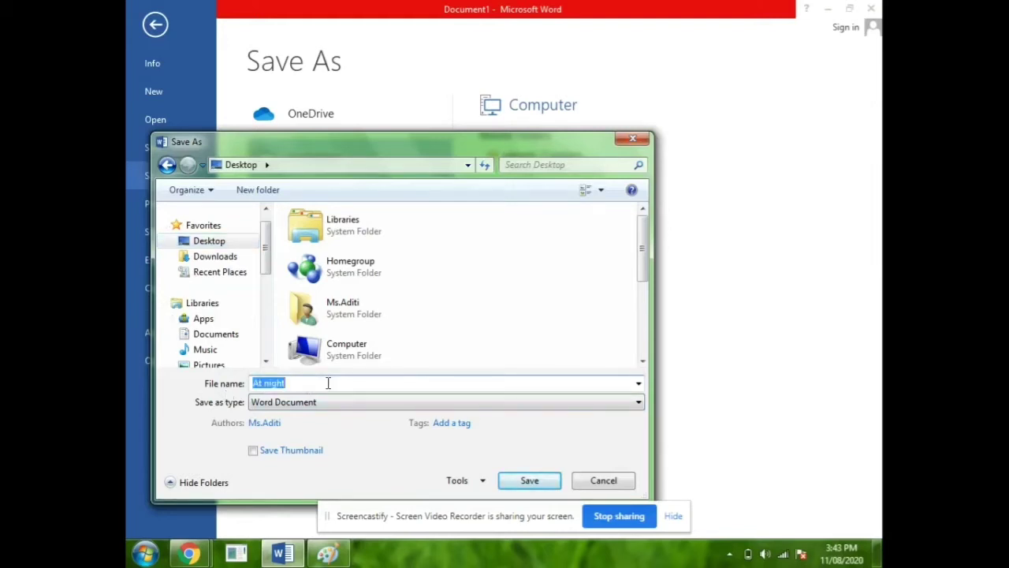
pyautogui.press('BackSpace')
pyautogui.write('my file')
pyautogui.click(529, 481)
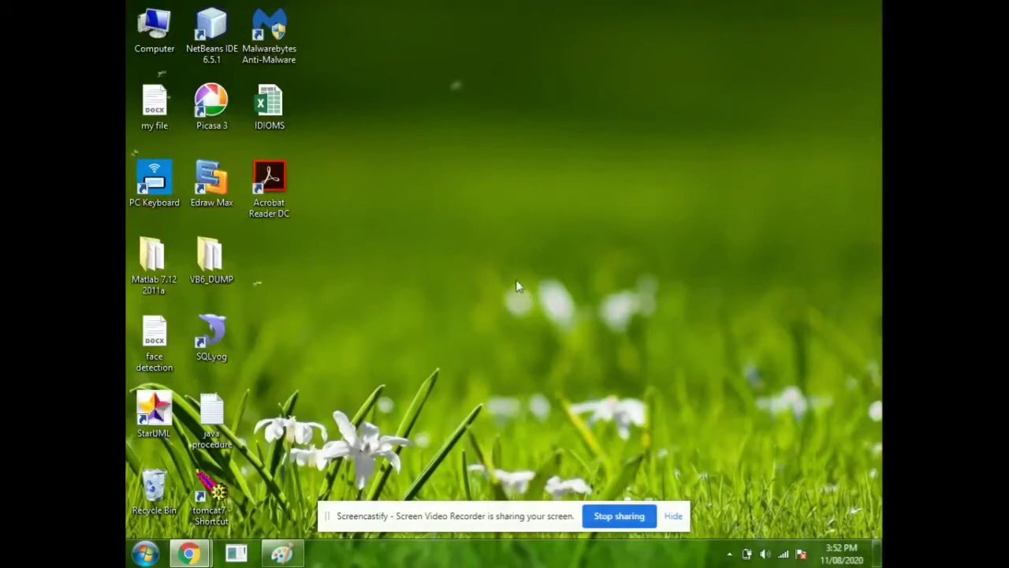
# Open "my file" from the desktop in Word, dismiss the activation wizard, and close the document
pyautogui.rightClick(153, 110)
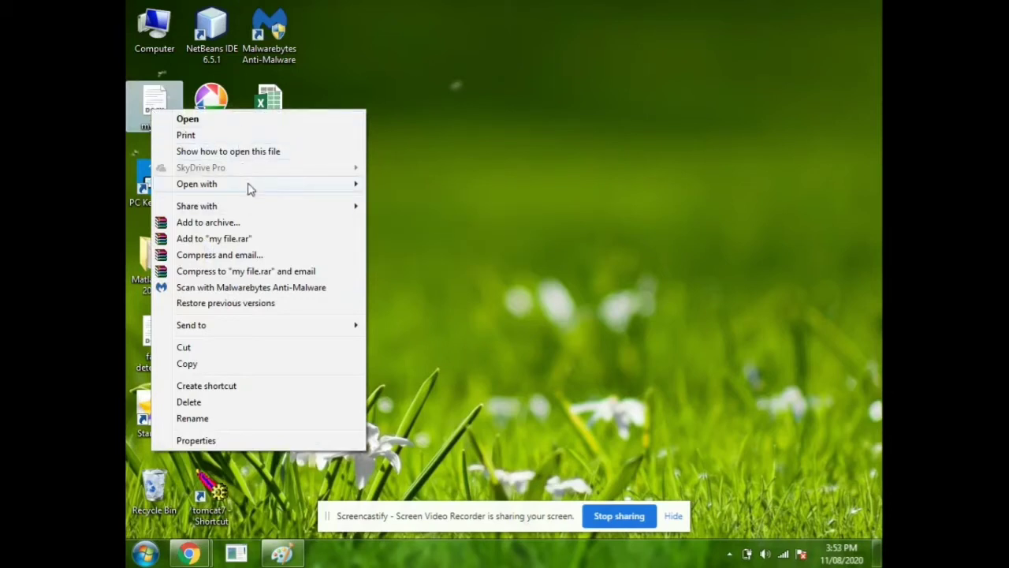
pyautogui.moveTo(250, 187)
pyautogui.click(417, 202)
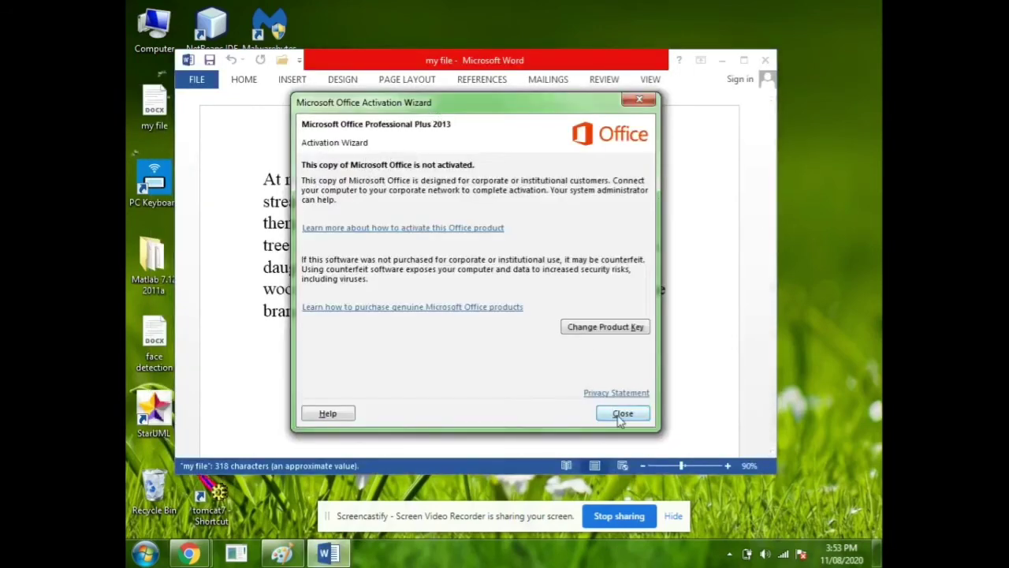
pyautogui.click(623, 413)
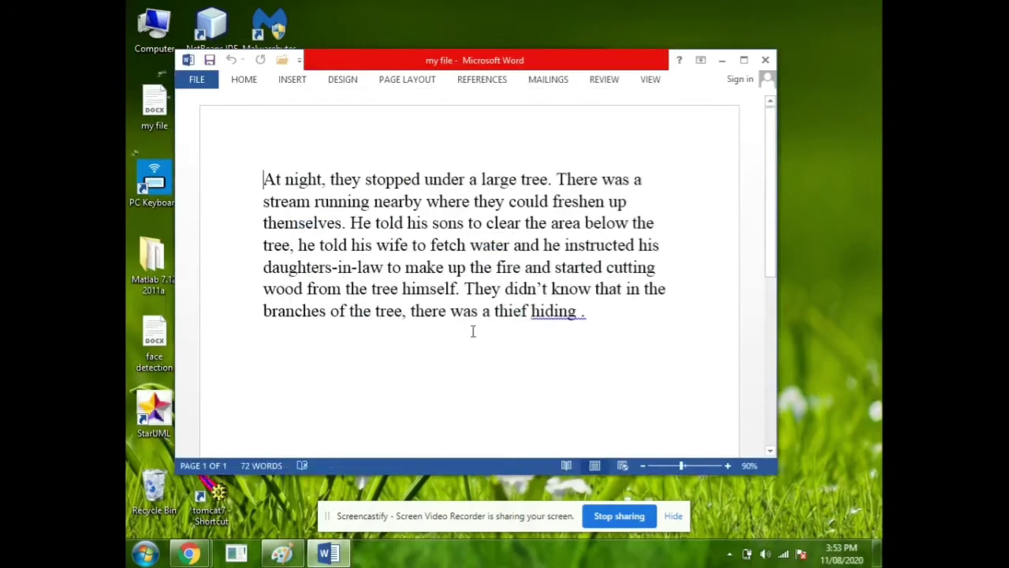
pyautogui.click(764, 61)
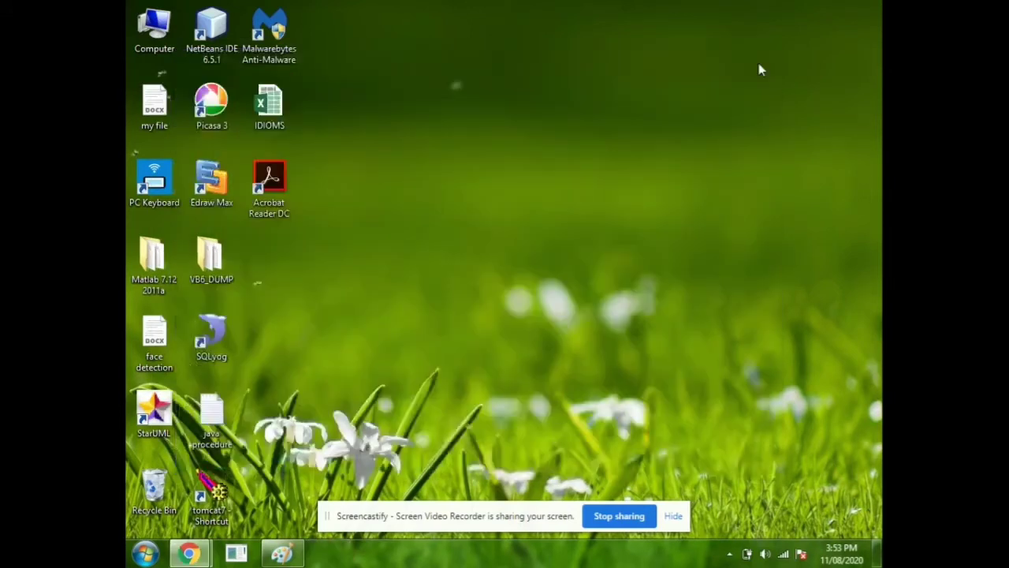
# Rename the desktop document "my file" to the author's first name
pyautogui.rightClick(158, 110)
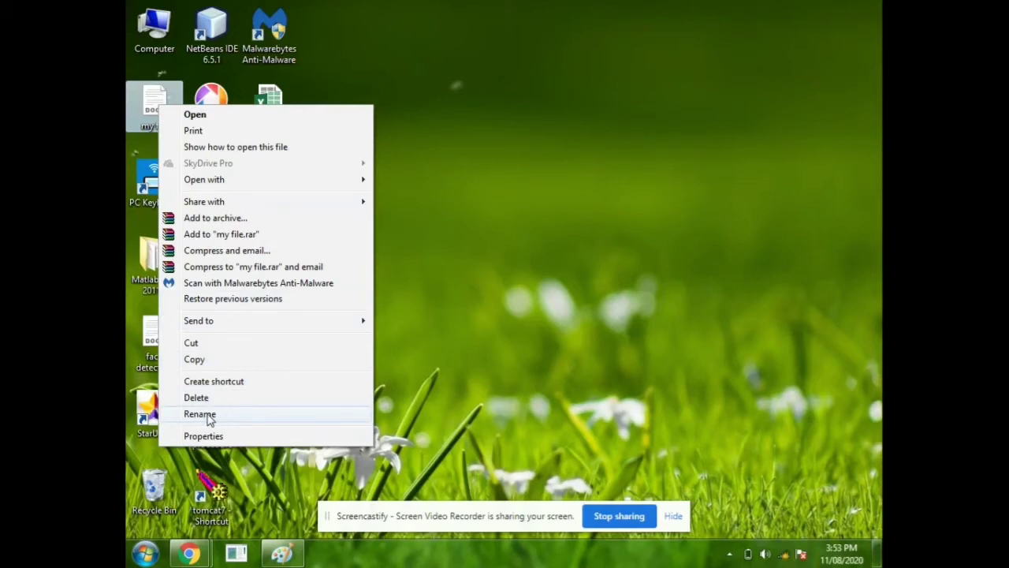
pyautogui.click(208, 417)
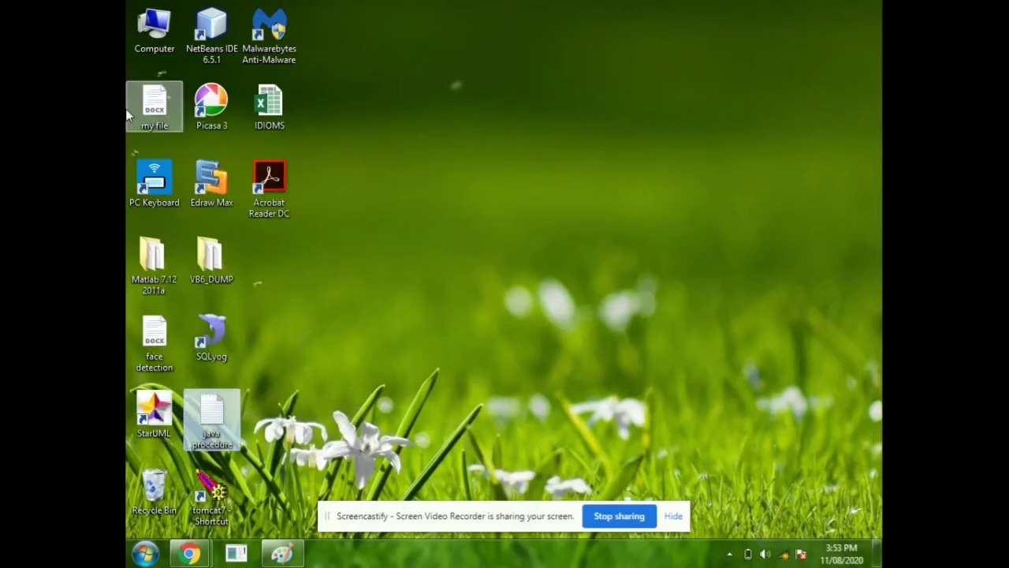
pyautogui.click(163, 122)
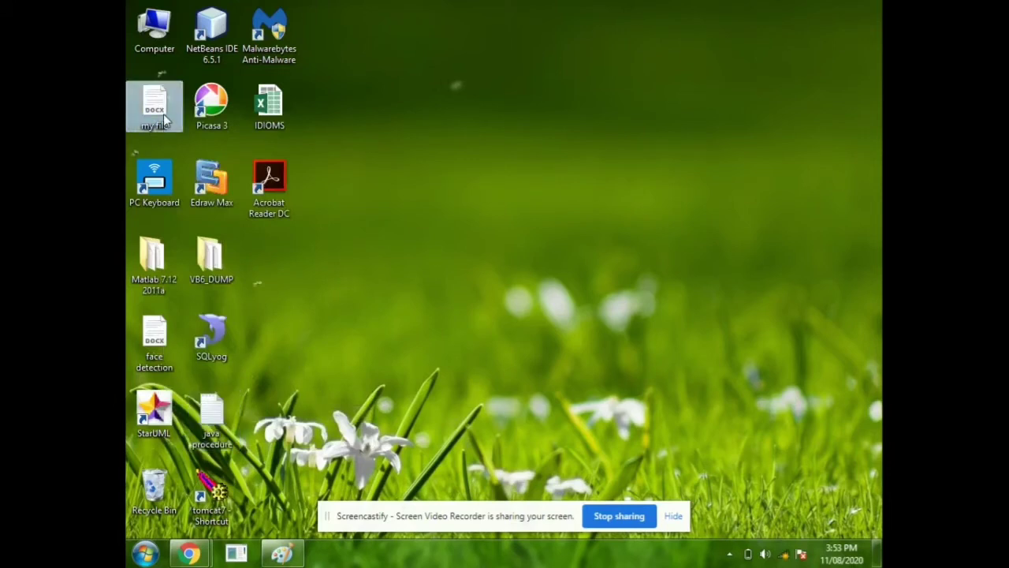
pyautogui.rightClick(163, 116)
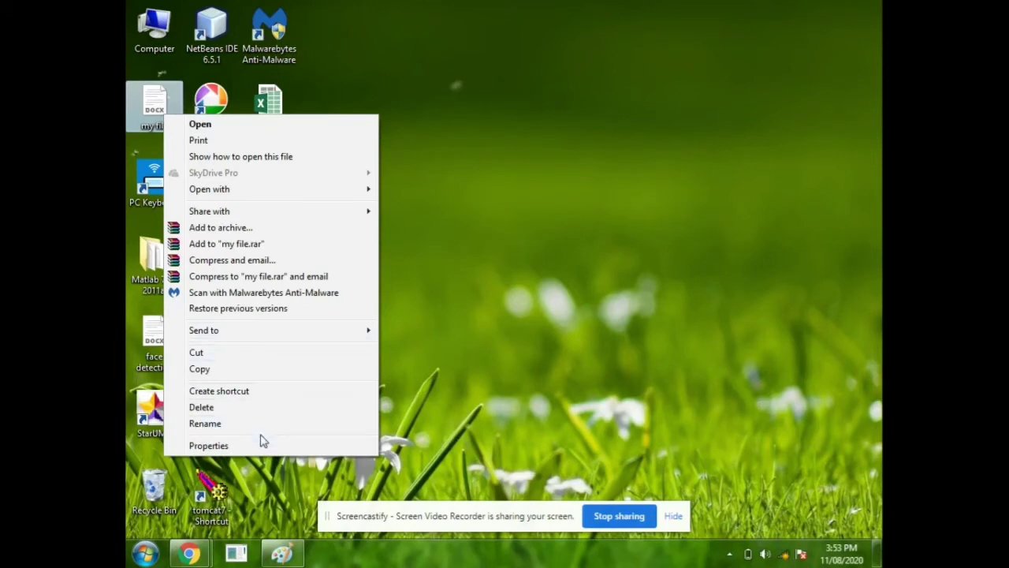
pyautogui.click(239, 423)
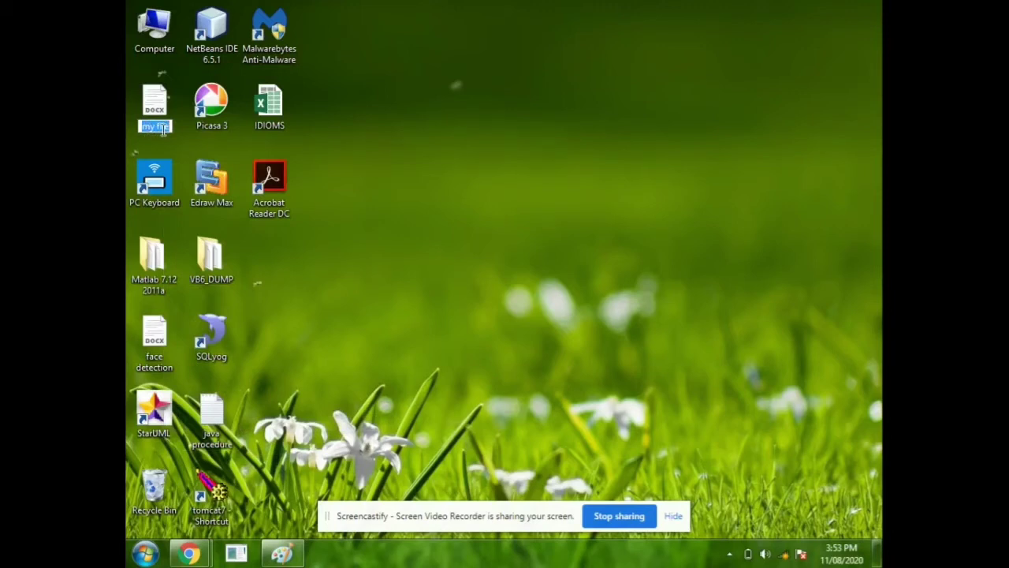
pyautogui.press('BackSpace')
pyautogui.write('aditi')
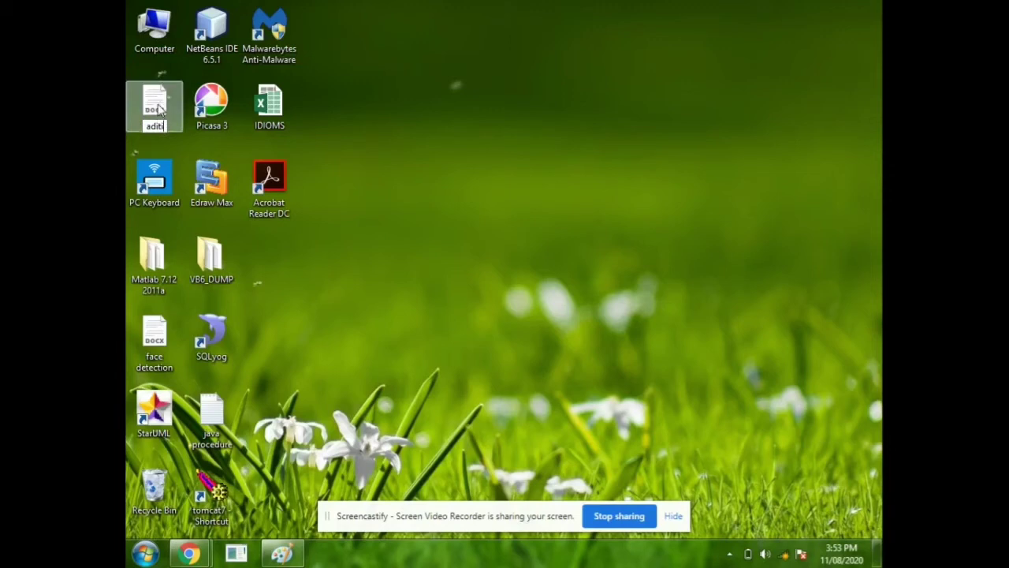
pyautogui.click(158, 109)
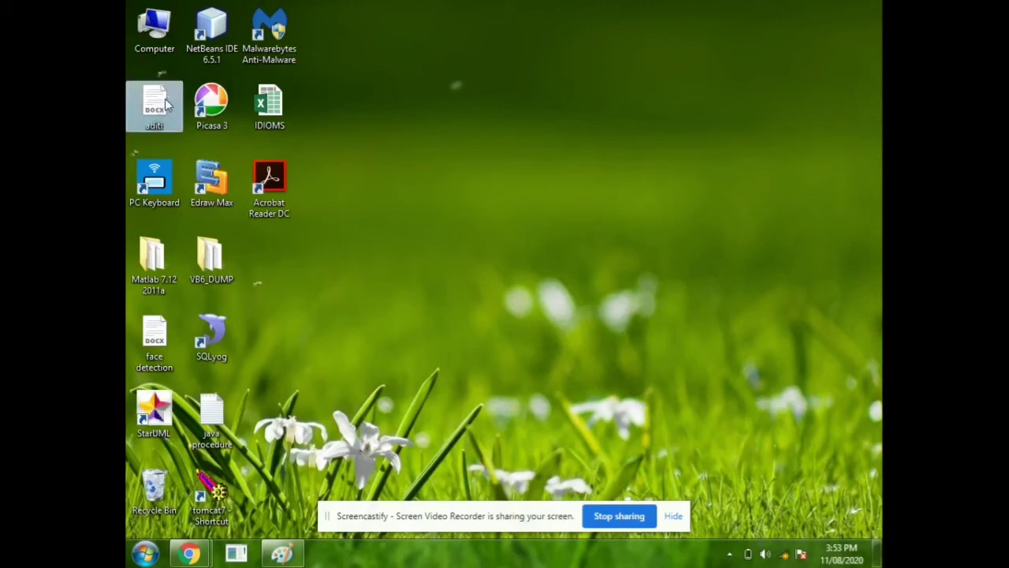
pyautogui.click(377, 122)
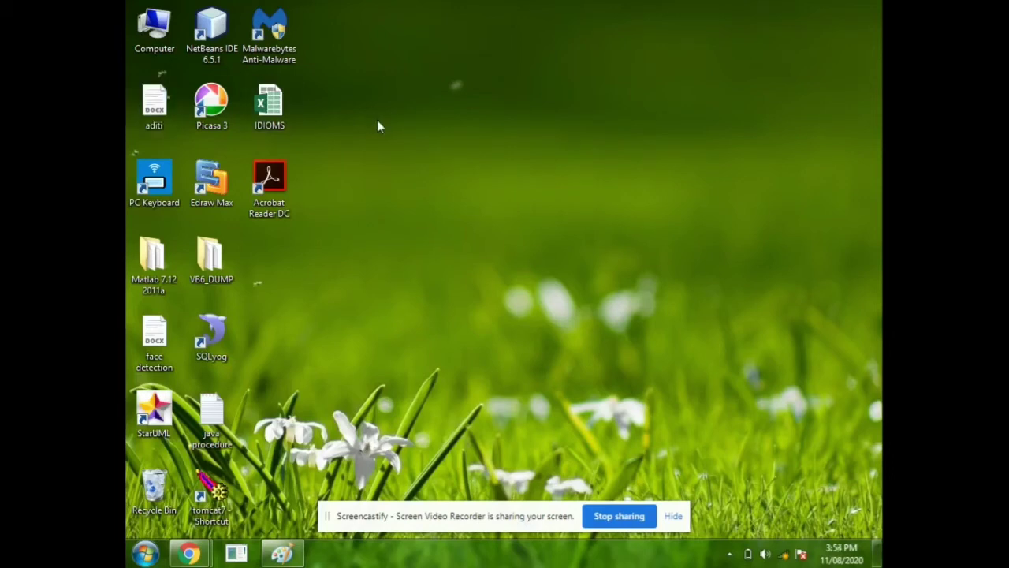
# Delete the renamed Word document from the desktop, moving it to the Recycle Bin
pyautogui.rightClick(159, 104)
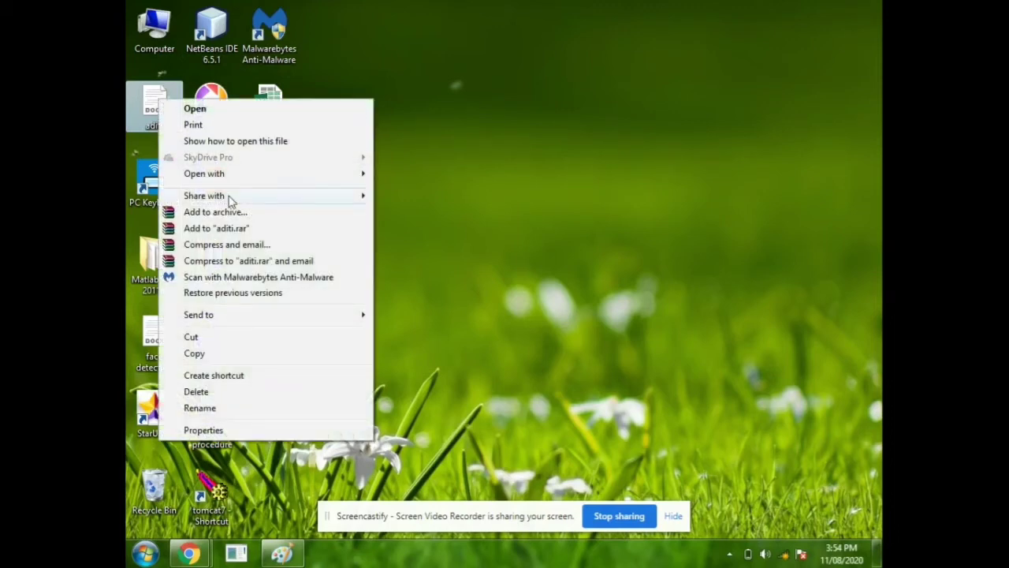
pyautogui.click(240, 393)
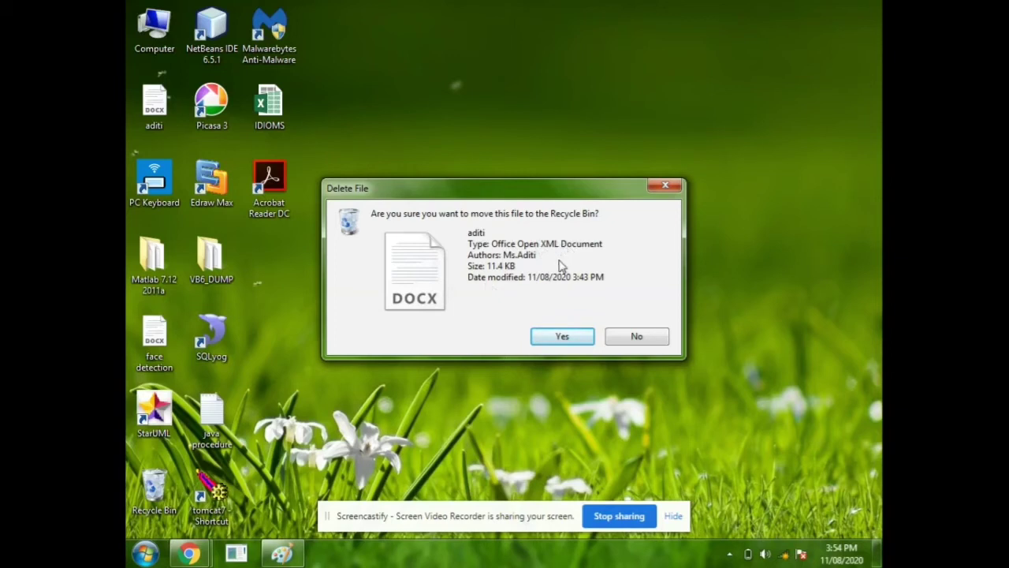
pyautogui.click(560, 336)
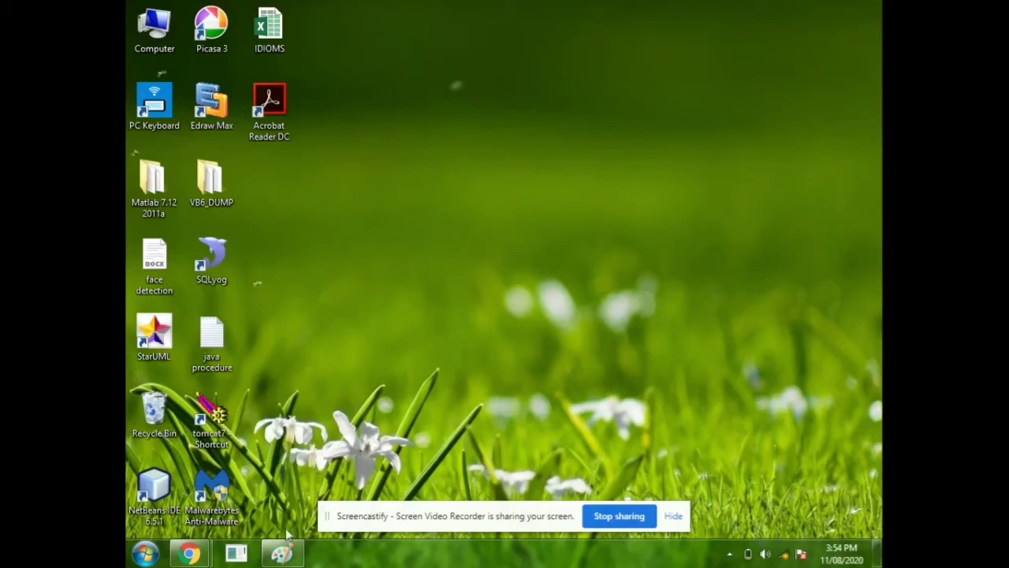
# Switch to Paint and start saving the pentagon drawing as a JPEG picture in the Desktop folder
pyautogui.moveTo(282, 541)
pyautogui.click(280, 466)
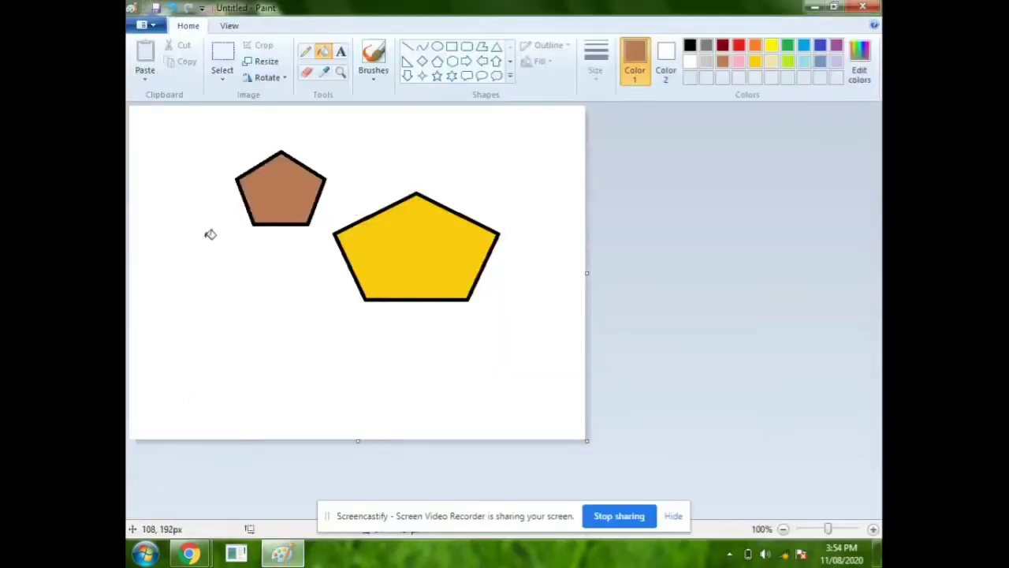
pyautogui.click(156, 28)
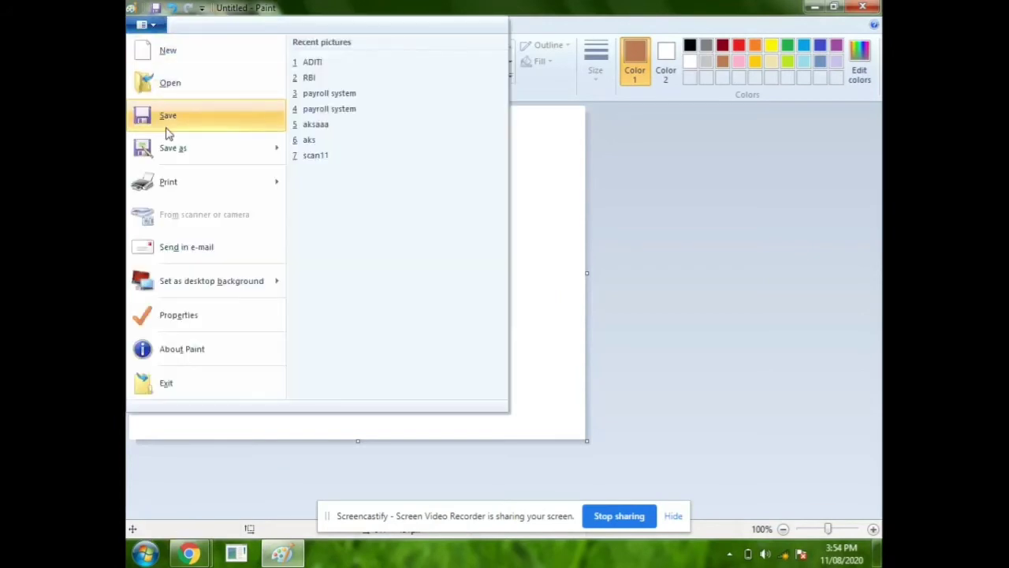
pyautogui.moveTo(198, 157)
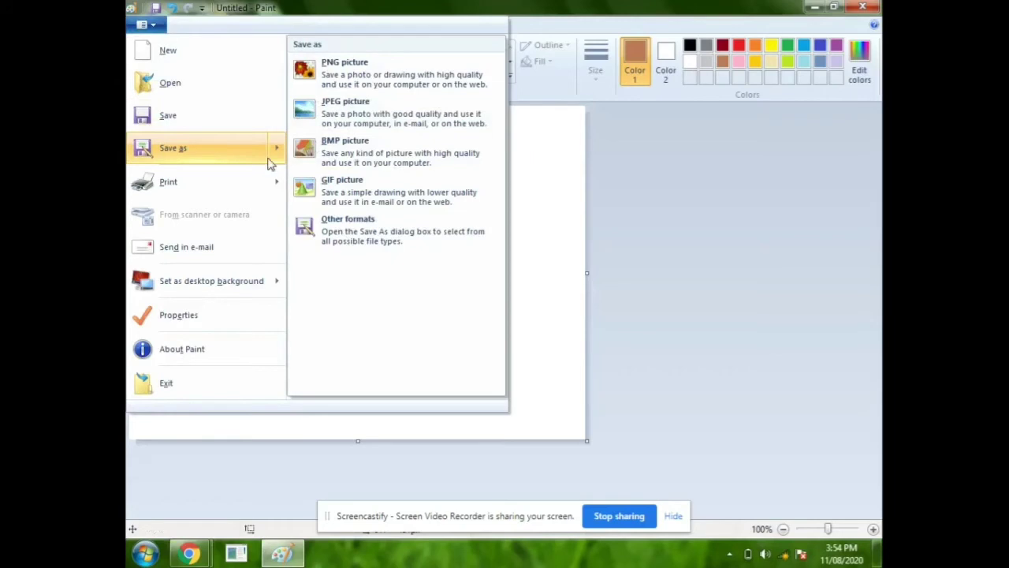
pyautogui.click(398, 107)
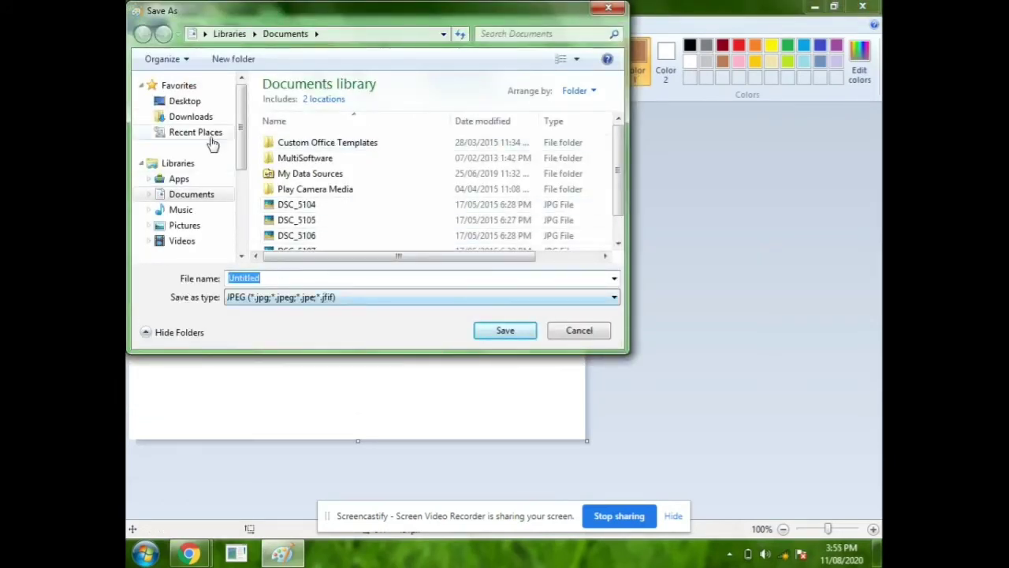
pyautogui.click(198, 103)
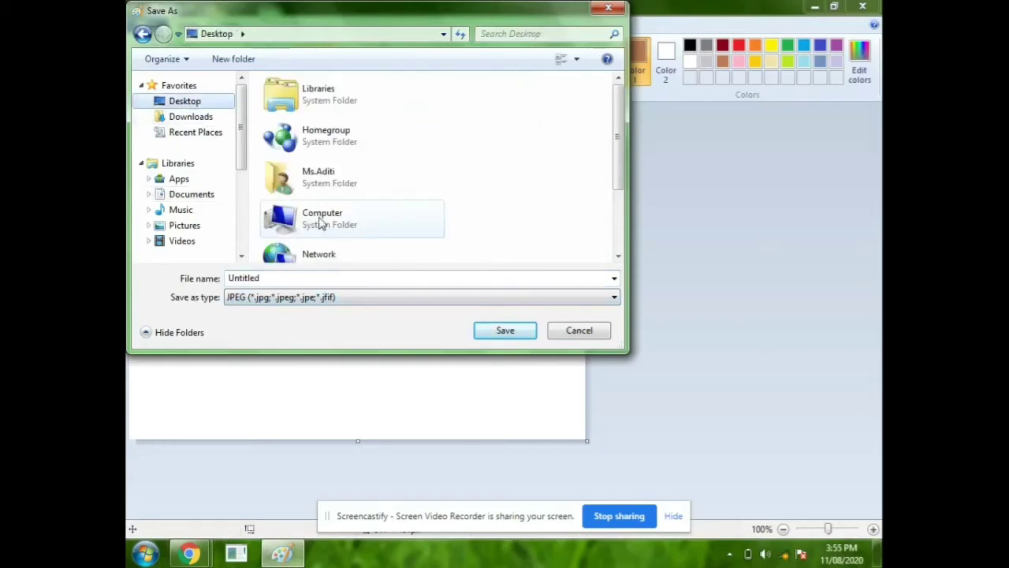
# Name the picture "my creation" and save it
pyautogui.doubleClick(271, 280)
pyautogui.press('BackSpace')
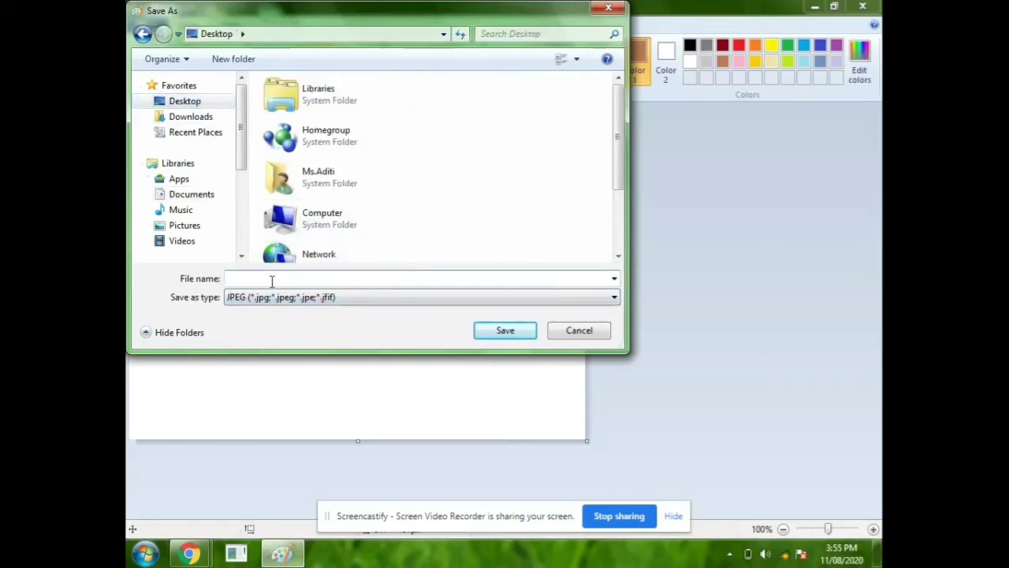
pyautogui.write('a')
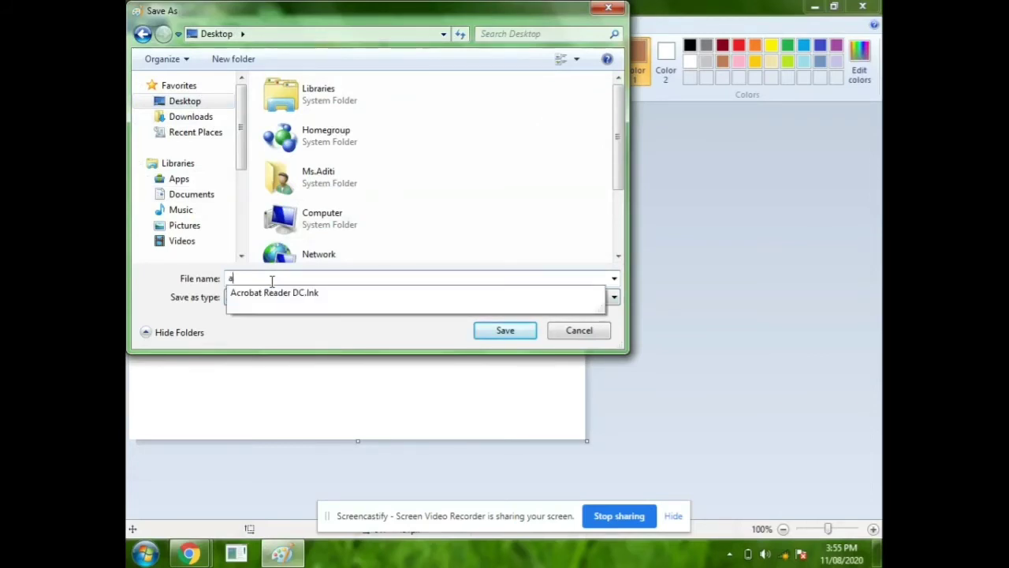
pyautogui.press('BackSpace')
pyautogui.write('my')
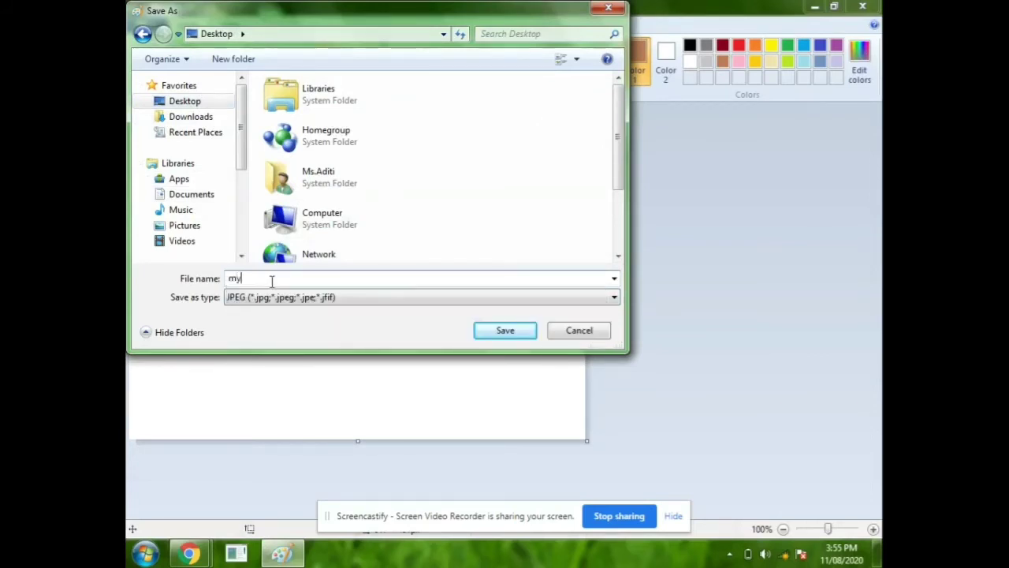
pyautogui.write(' creation')
pyautogui.click(506, 332)
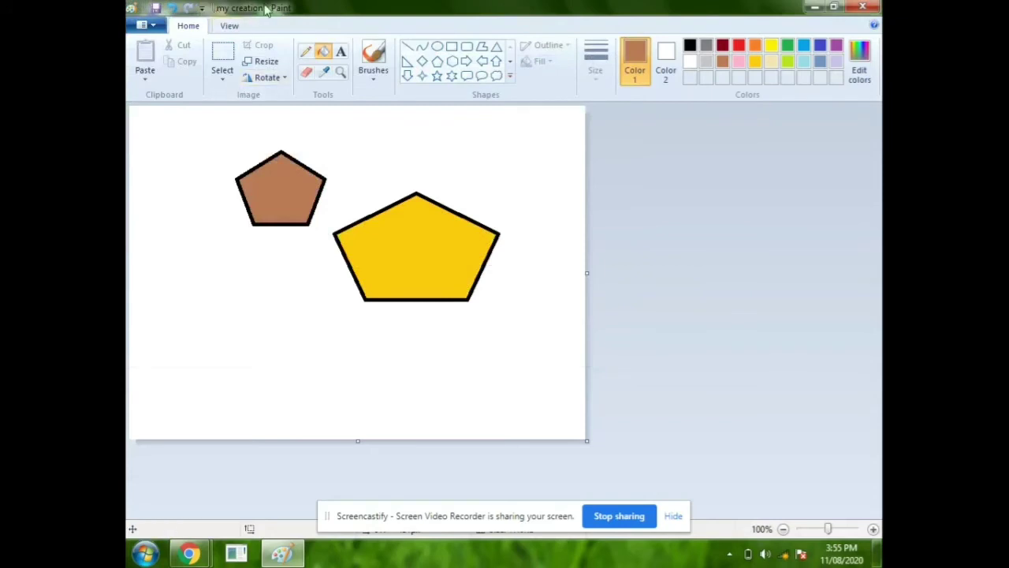
# Leave the Paint window and select the "my creation" picture on the desktop
pyautogui.click(817, 6)
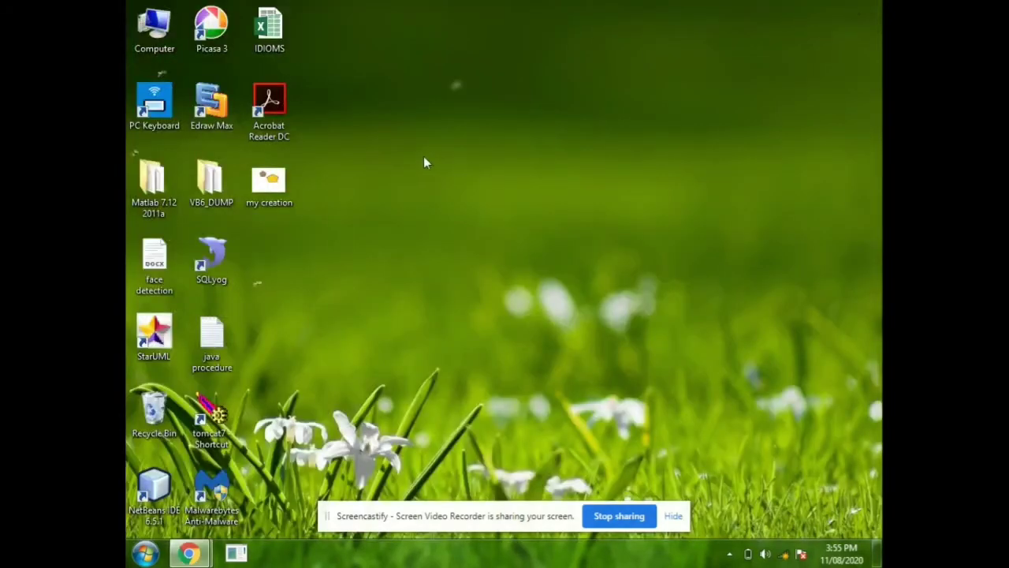
pyautogui.click(276, 183)
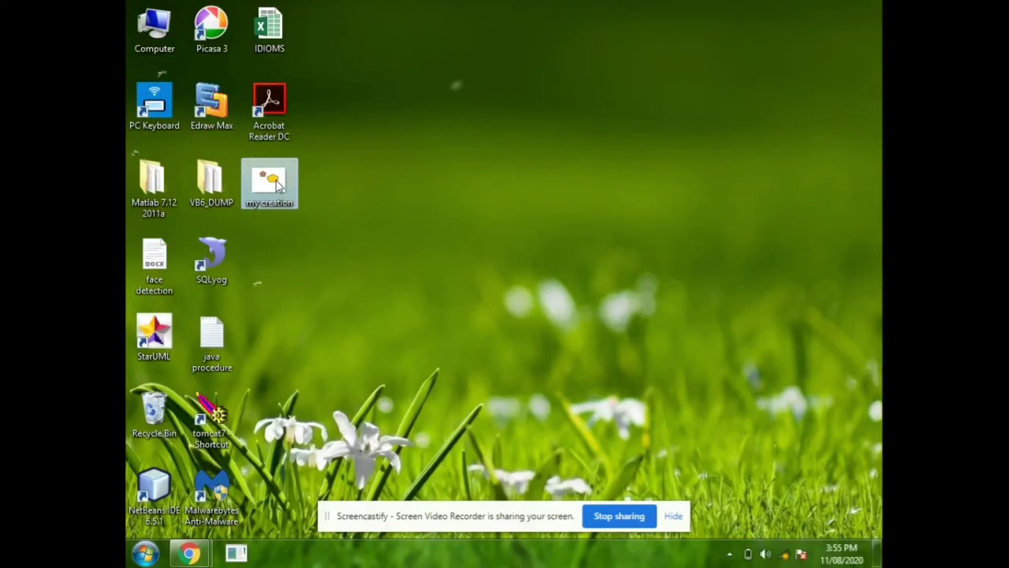
# Rename the "my creation" picture on the desktop to "mine"
pyautogui.rightClick(278, 184)
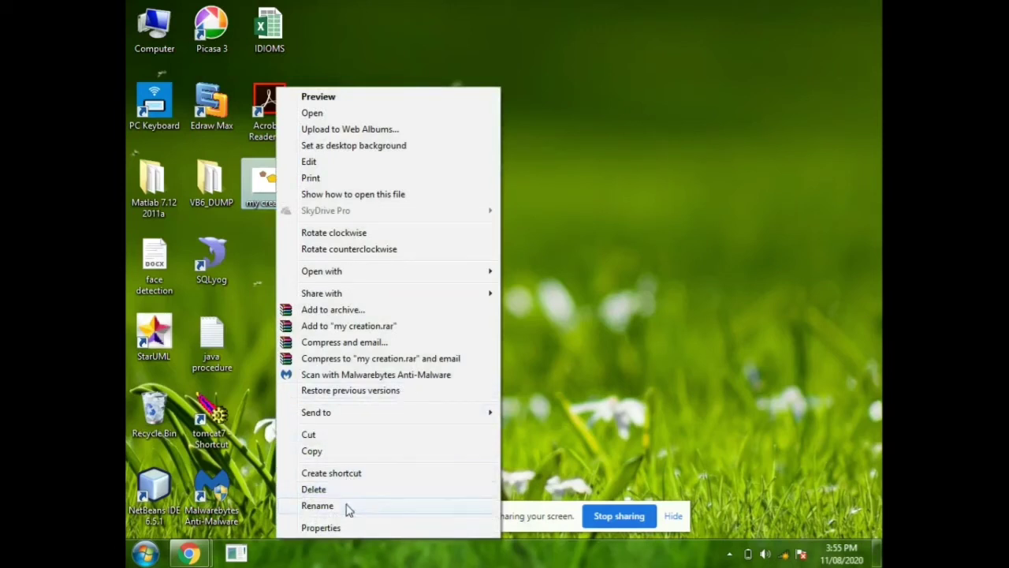
pyautogui.click(317, 505)
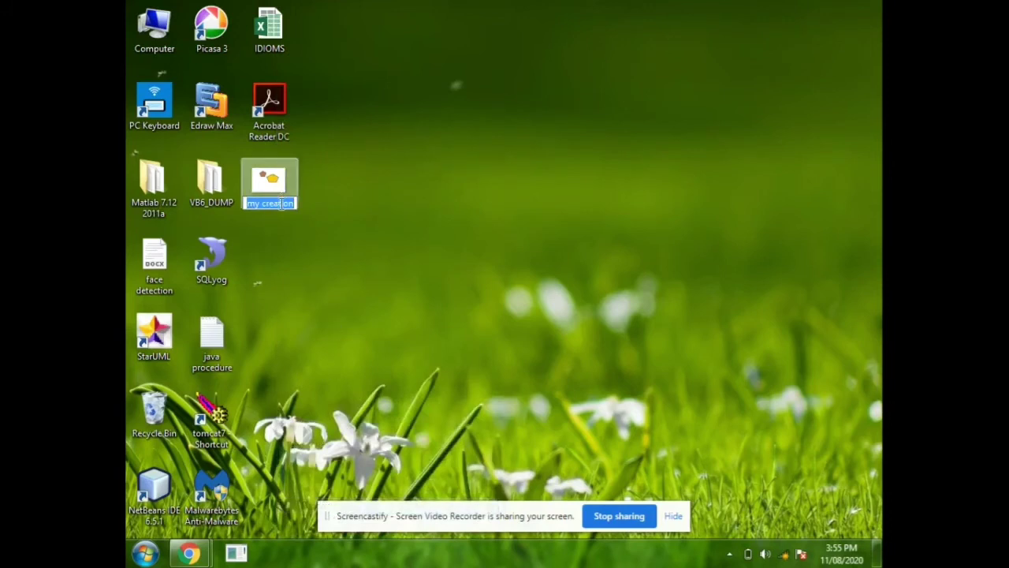
pyautogui.press('BackSpace')
pyautogui.write('mine')
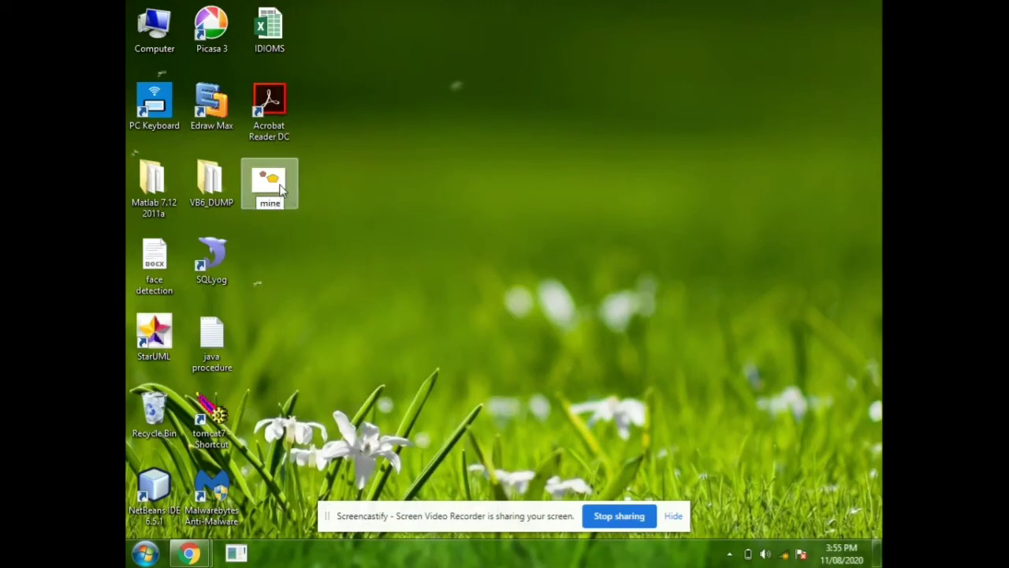
pyautogui.click(366, 166)
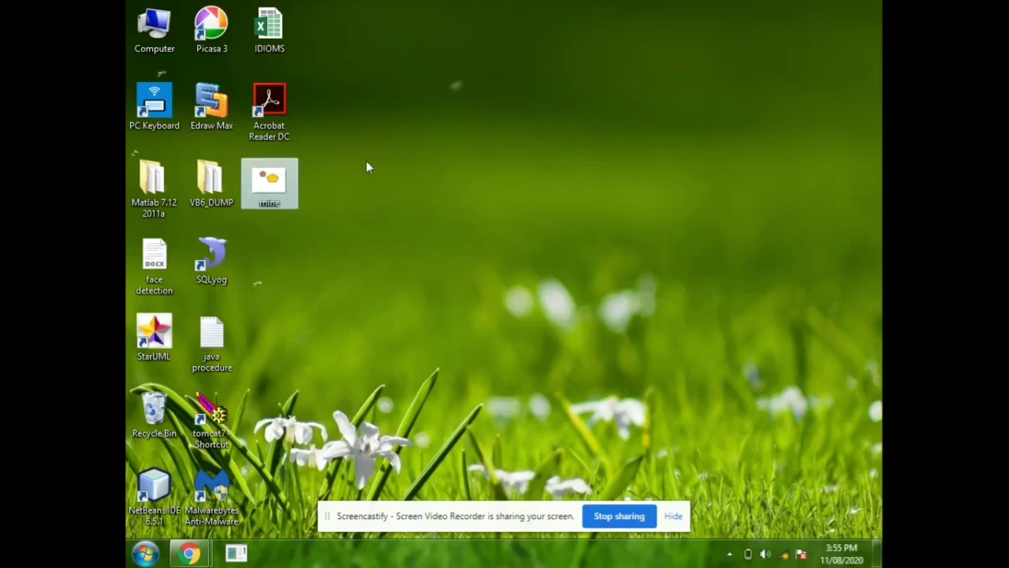
pyautogui.click(334, 267)
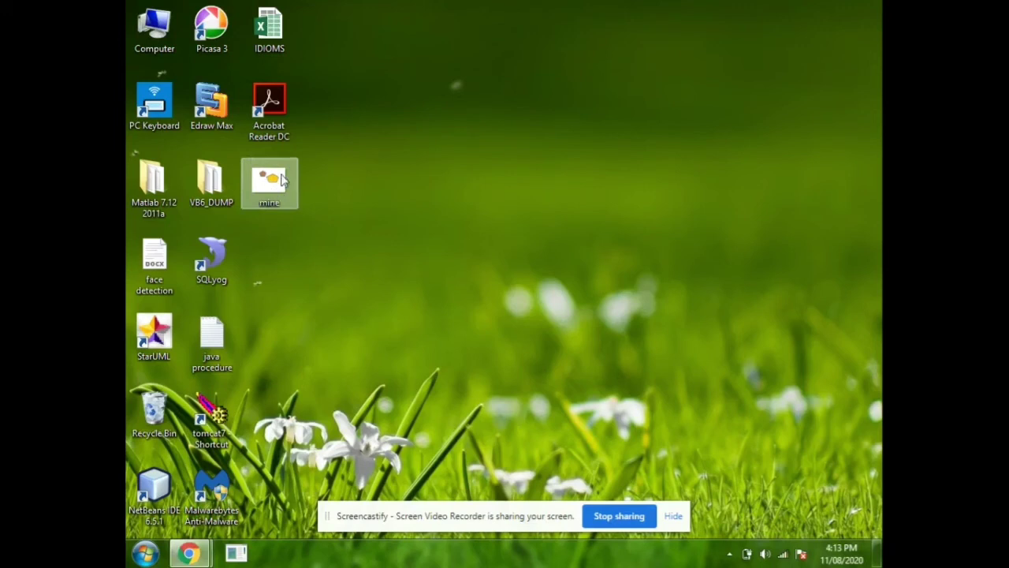
# Open the "mine" picture from the desktop in Paint to view the drawing, and close it again
pyautogui.rightClick(271, 184)
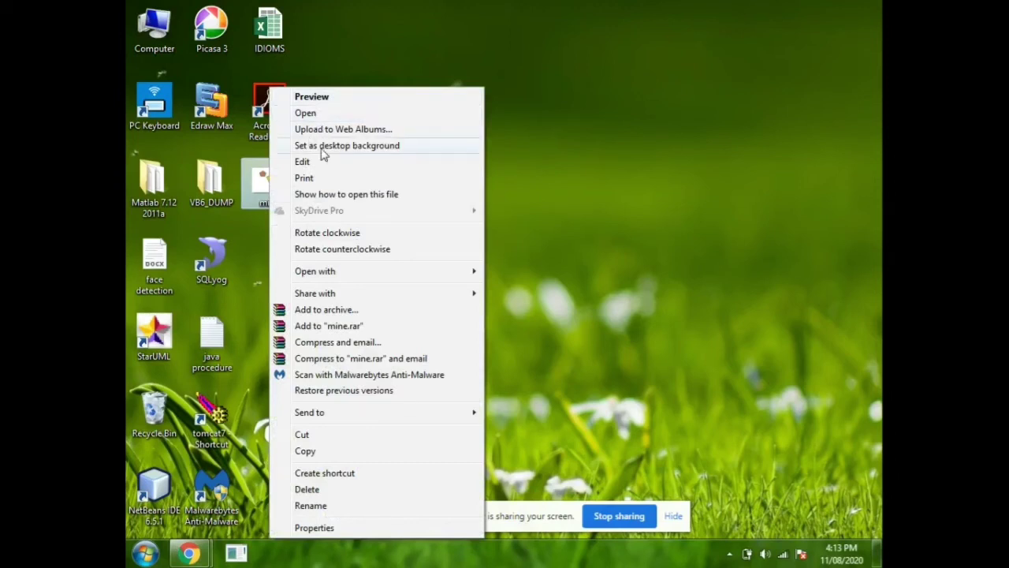
pyautogui.moveTo(352, 279)
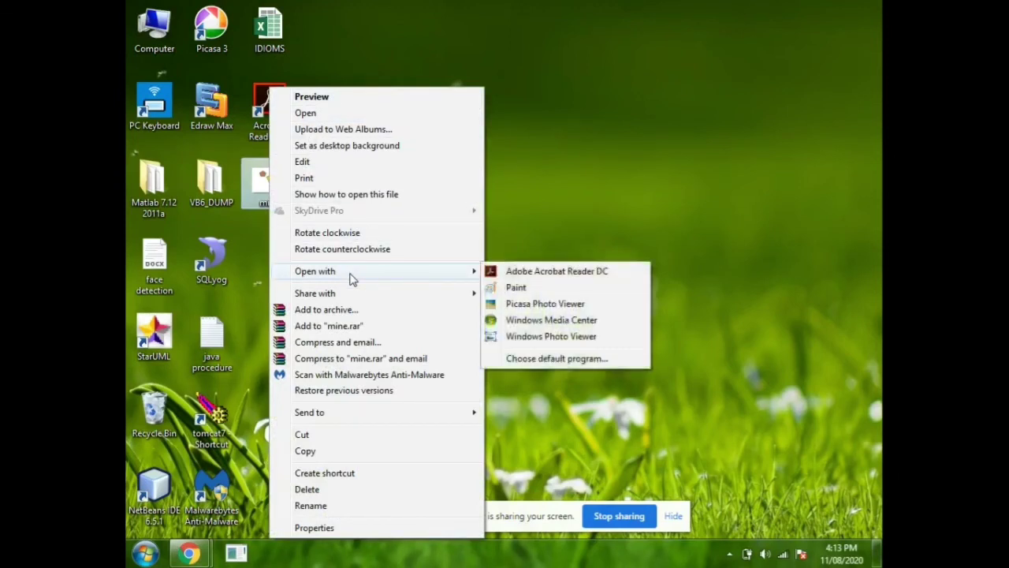
pyautogui.click(529, 287)
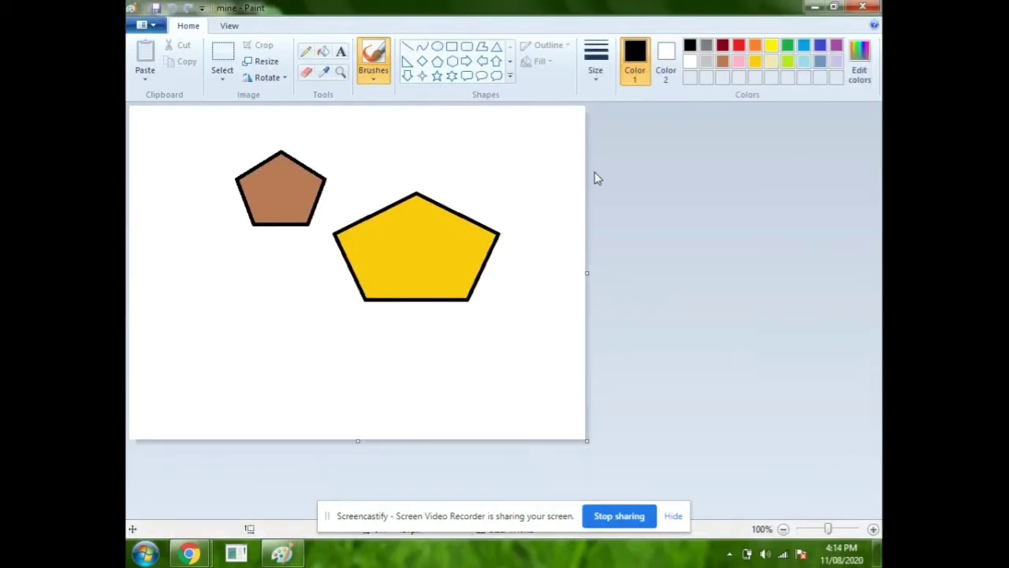
pyautogui.click(861, 8)
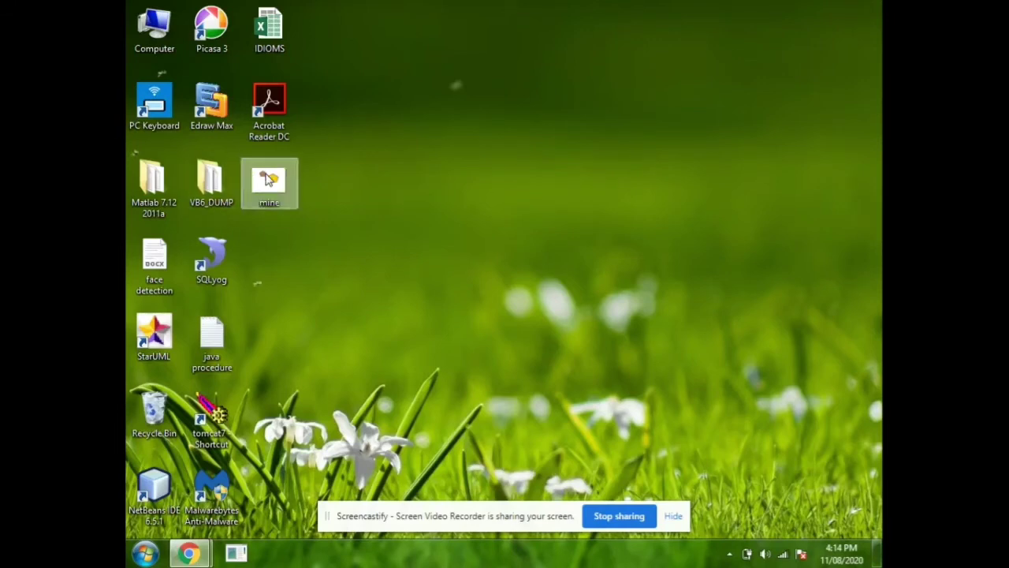
# Delete the "mine" picture from the desktop, moving it to the Recycle Bin
pyautogui.rightClick(267, 180)
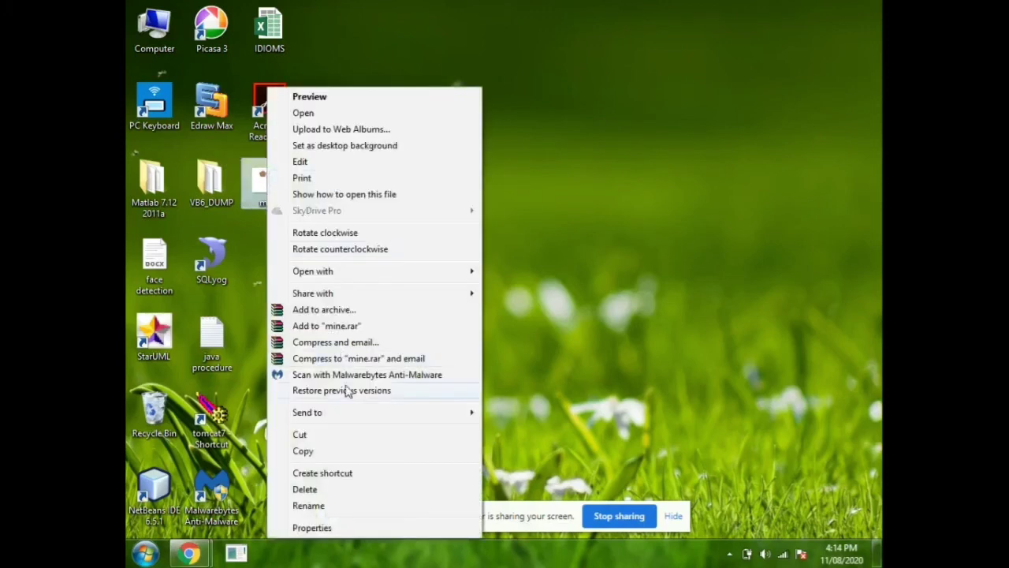
pyautogui.click(304, 489)
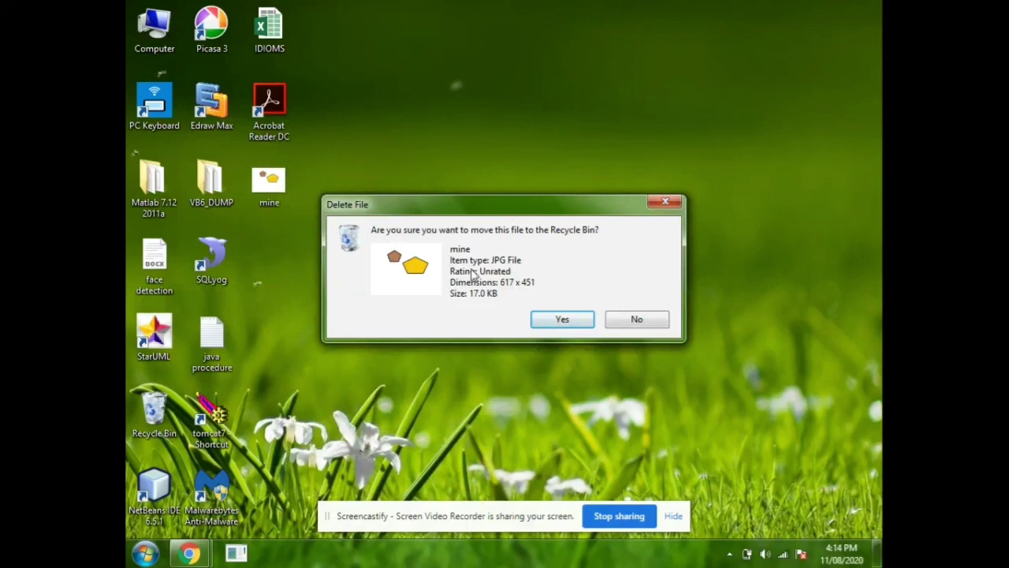
pyautogui.click(558, 321)
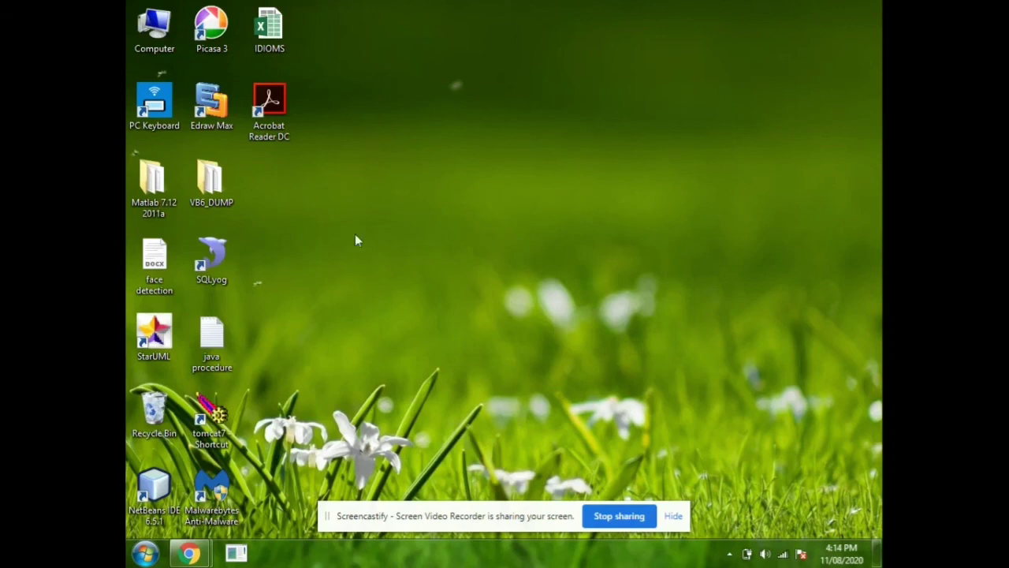